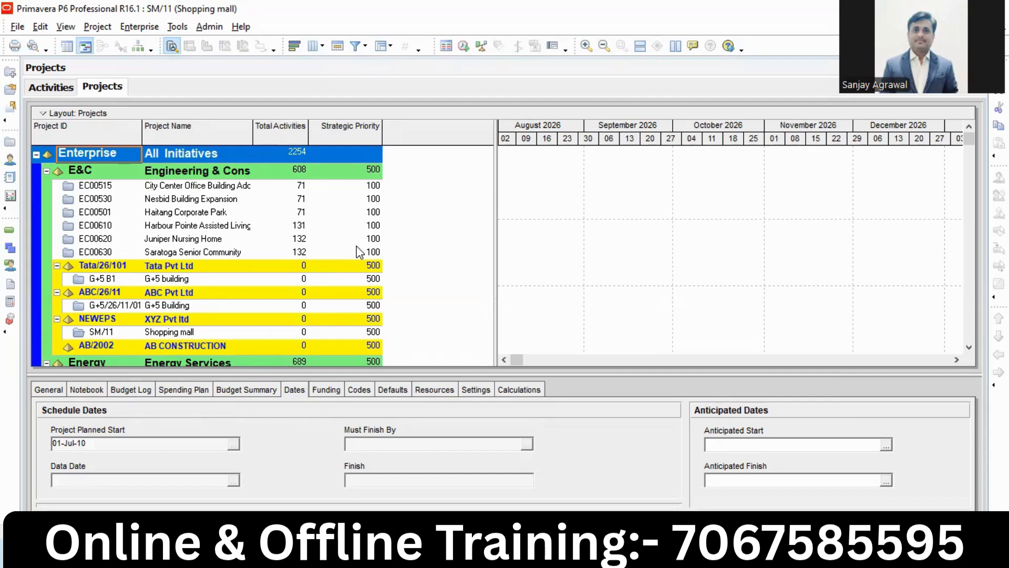
# - Bring up the enterprise projects list and locate the AB CONSTRUCTION node within the E&C branch
pyautogui.scroll(-2, 261, 304)
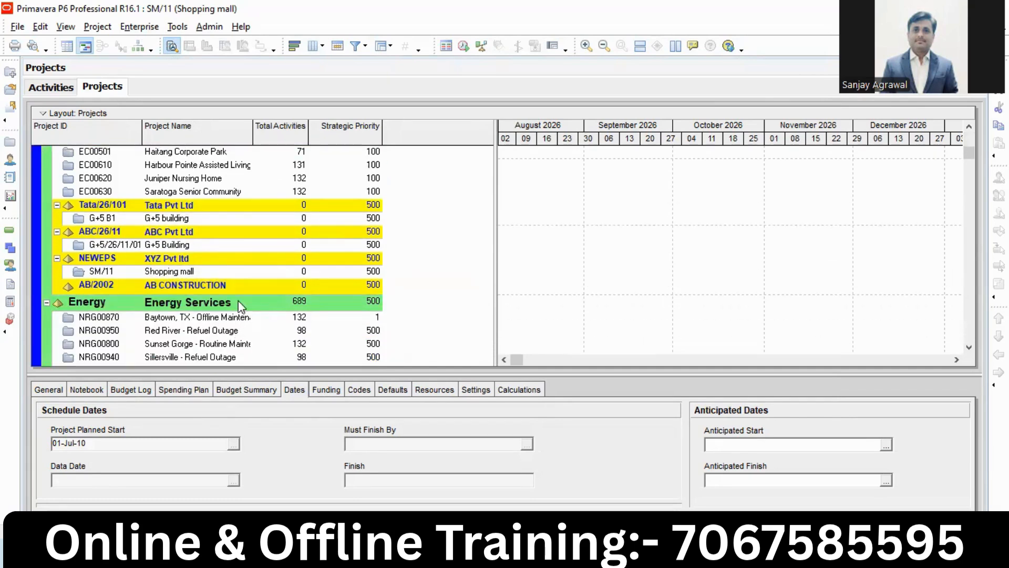
pyautogui.scroll(1, 196, 245)
pyautogui.click(140, 26)
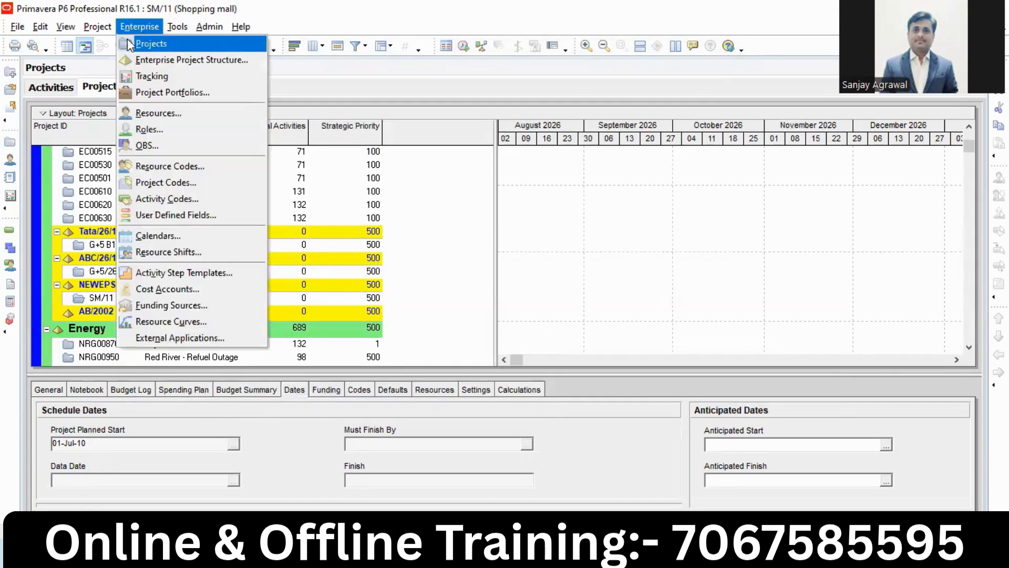
pyautogui.click(153, 47)
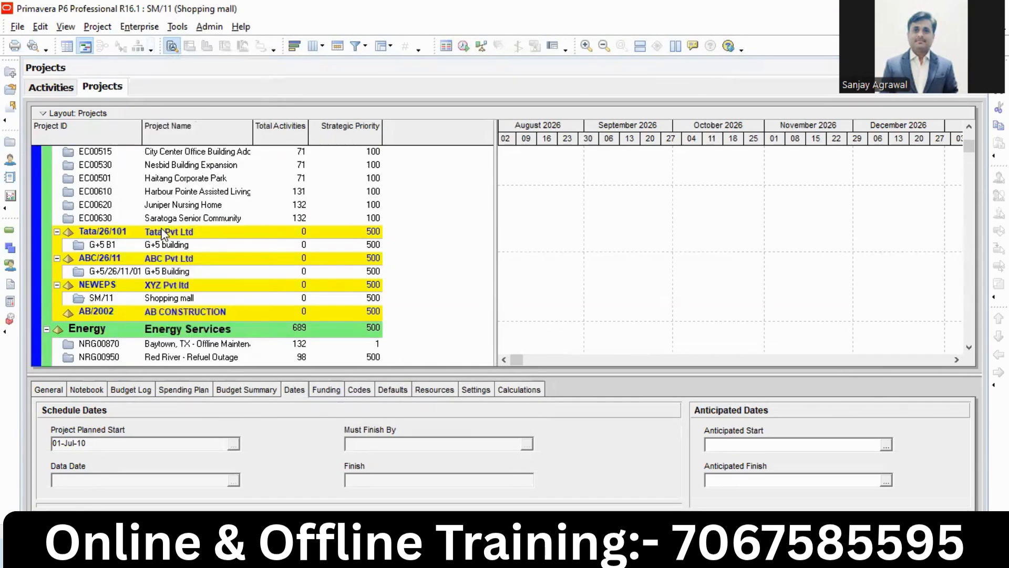
pyautogui.scroll(-2, 181, 239)
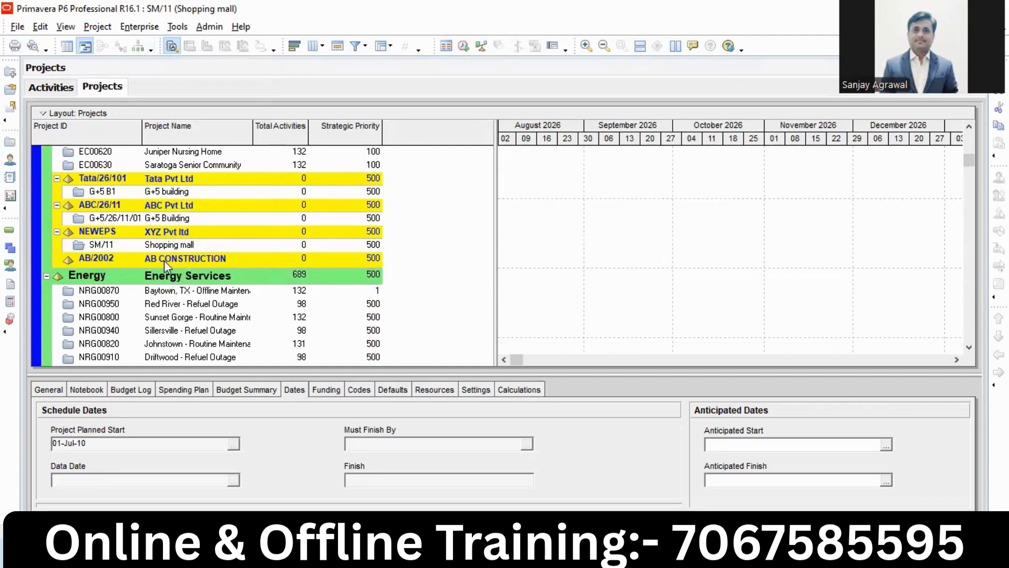
pyautogui.click(198, 304)
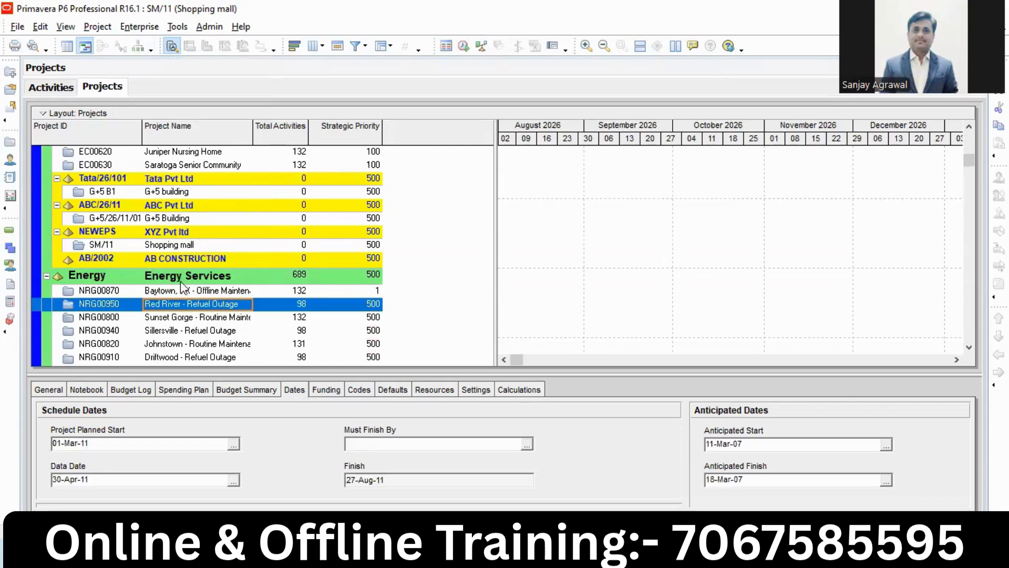
pyautogui.click(160, 260)
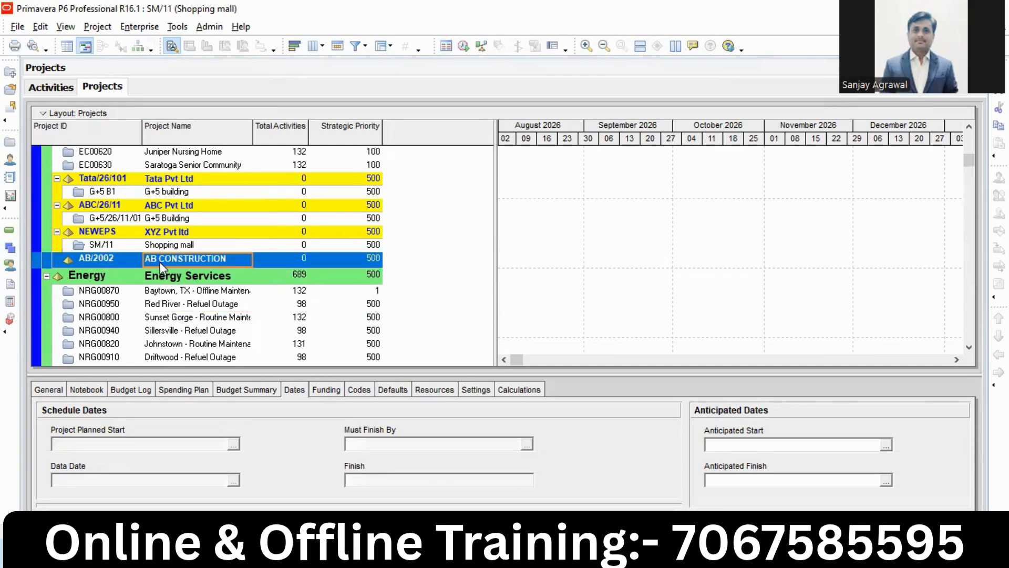
pyautogui.scroll(1, 257, 292)
pyautogui.scroll(-1, 257, 292)
pyautogui.click(258, 305)
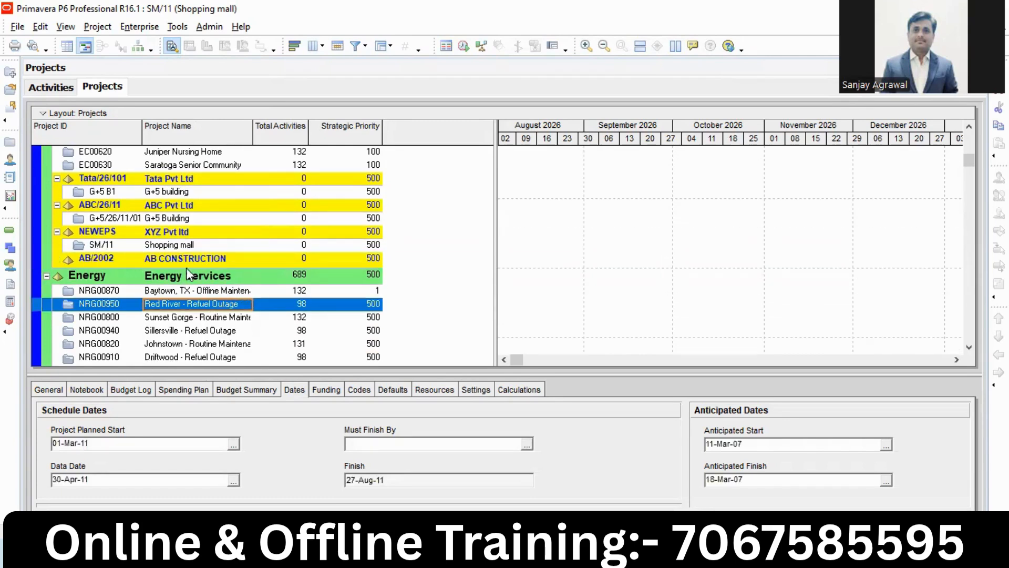
pyautogui.click(178, 260)
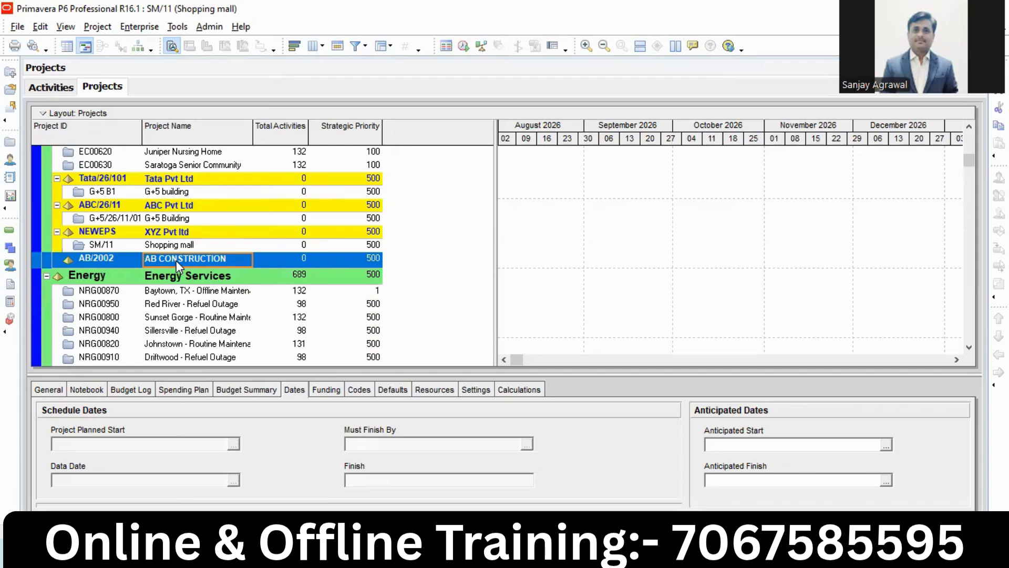
pyautogui.rightClick(175, 260)
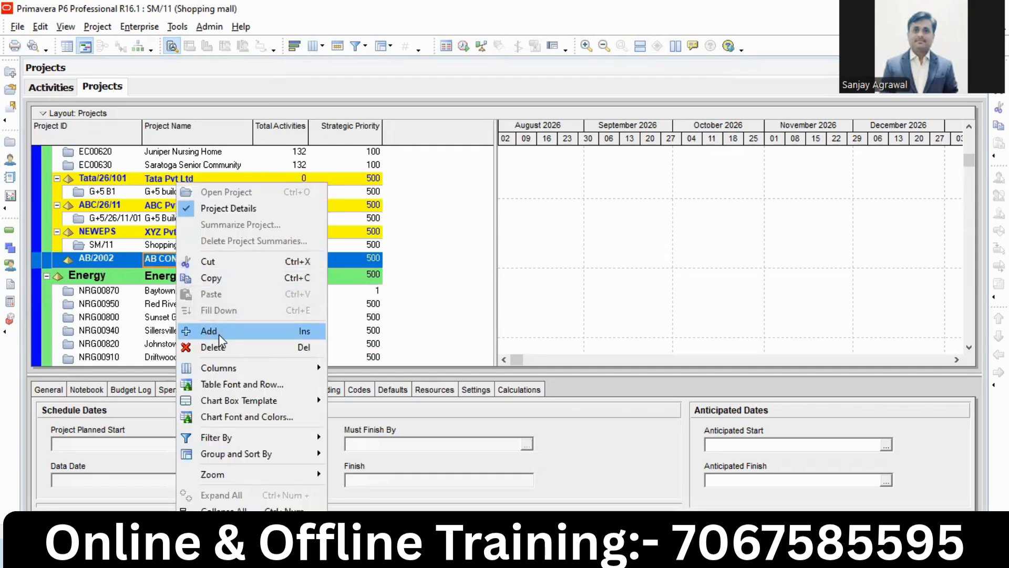
pyautogui.click(366, 344)
pyautogui.scroll(2, 248, 314)
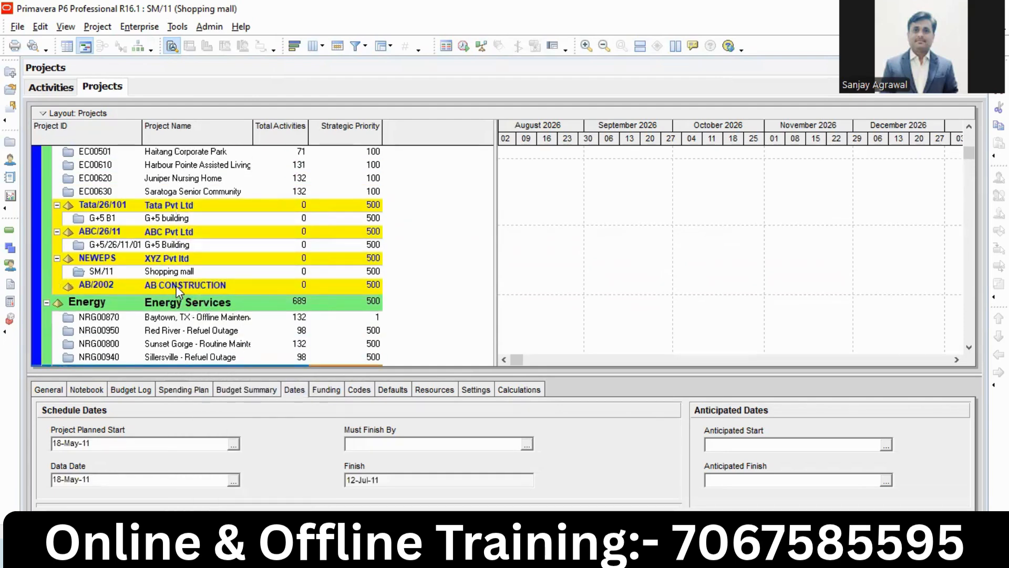
# - Examine the existing projects listed under the Tata Pvt Ltd, ABC Pvt Ltd and XYZ Pvt ltd nodes
pyautogui.click(184, 318)
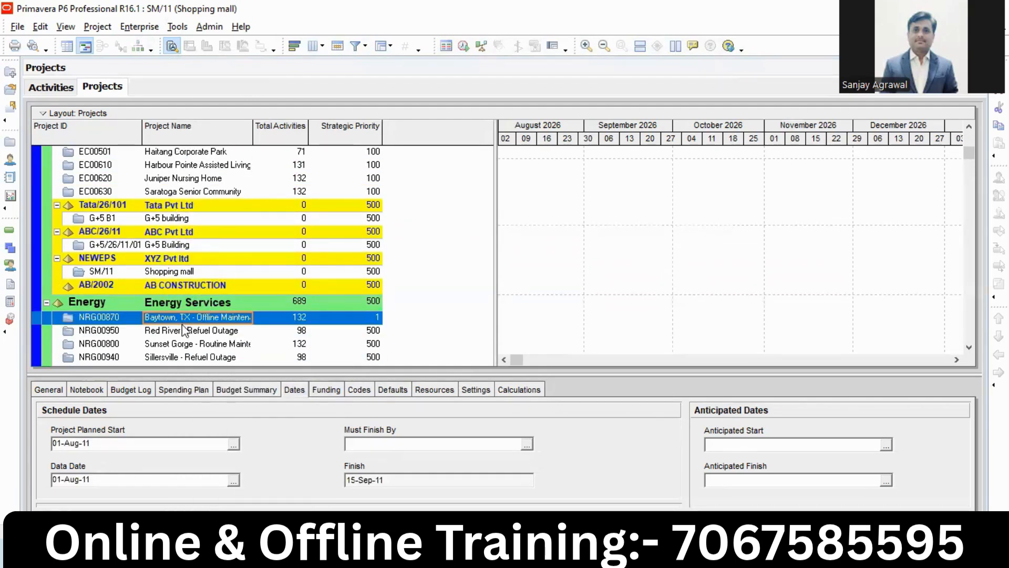
pyautogui.scroll(-1, 184, 334)
pyautogui.click(183, 334)
pyautogui.click(177, 260)
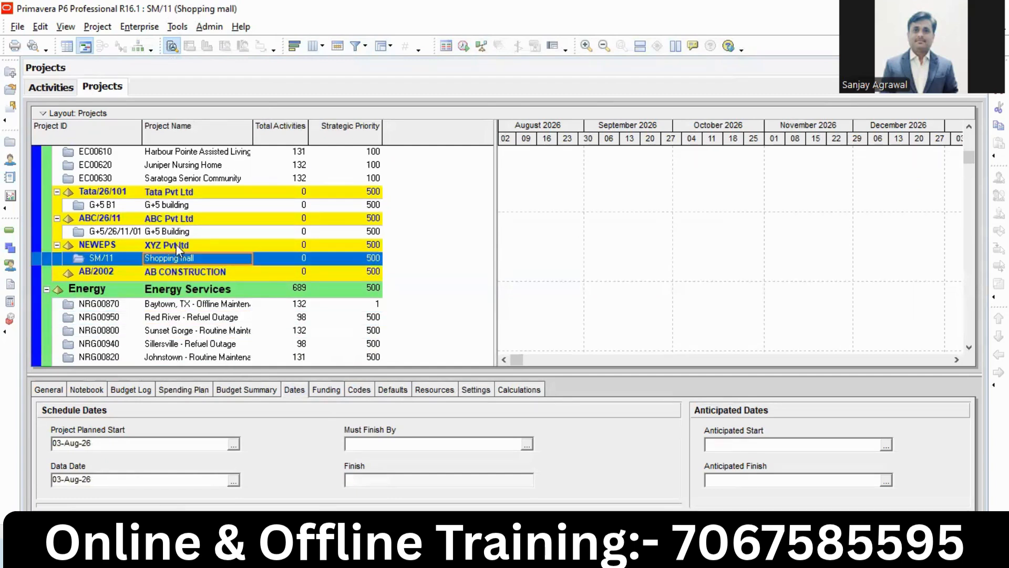
pyautogui.click(179, 232)
pyautogui.click(193, 208)
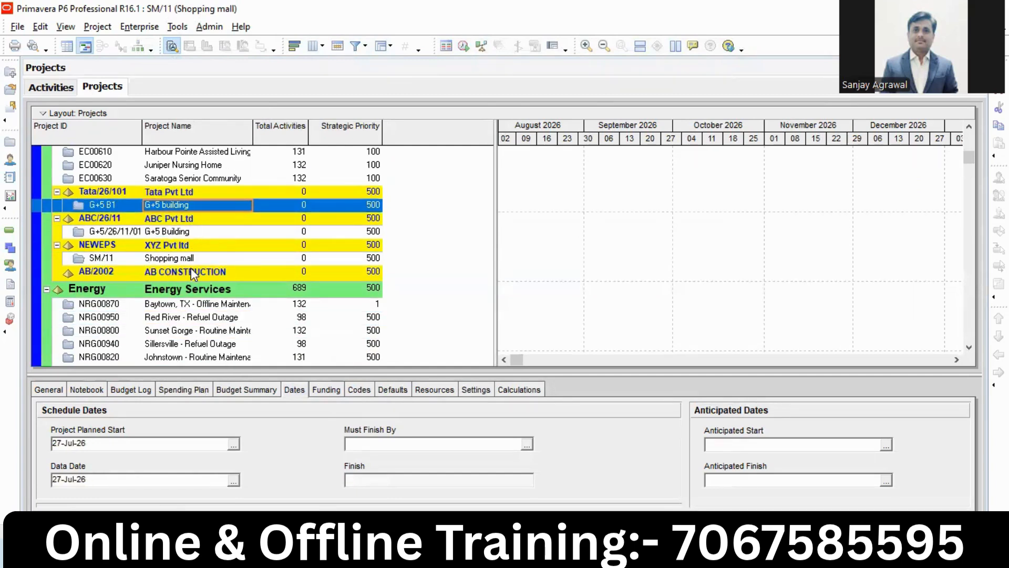
pyautogui.scroll(2, 198, 285)
pyautogui.scroll(-3, 203, 292)
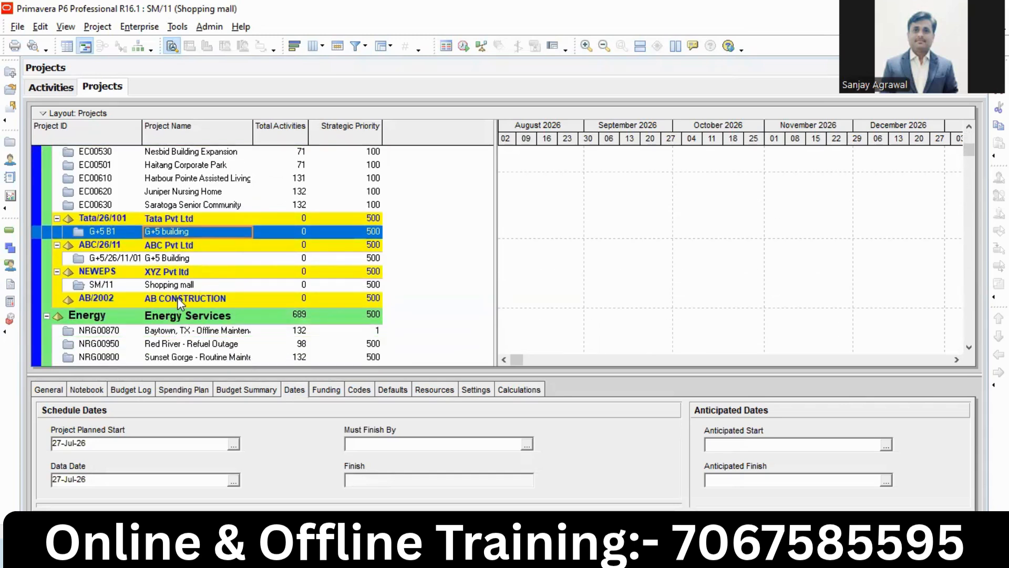
# - Start a new project under the AB CONSTRUCTION node and accept it as the project's EPS
pyautogui.click(178, 297)
pyautogui.rightClick(197, 299)
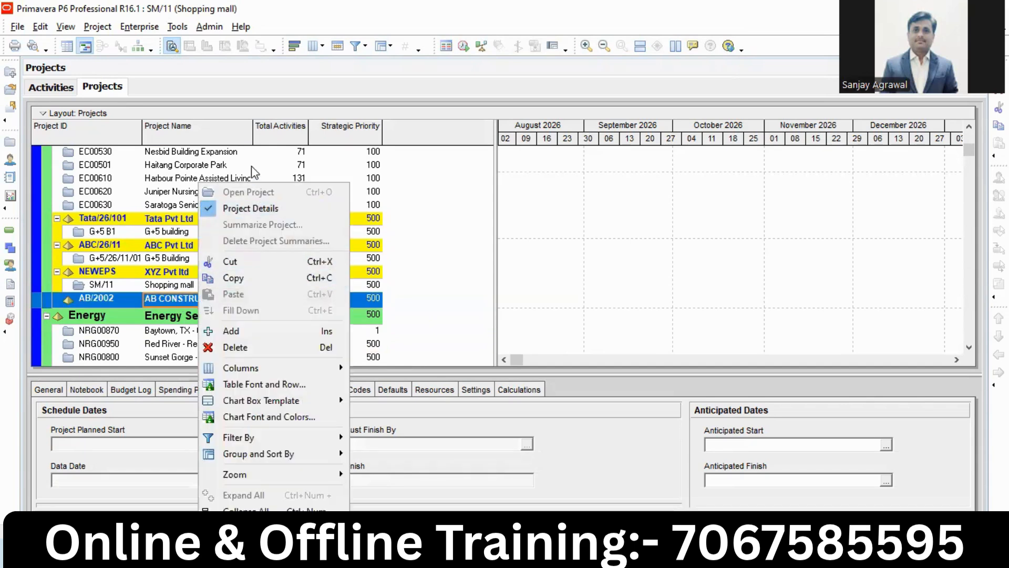
pyautogui.click(232, 331)
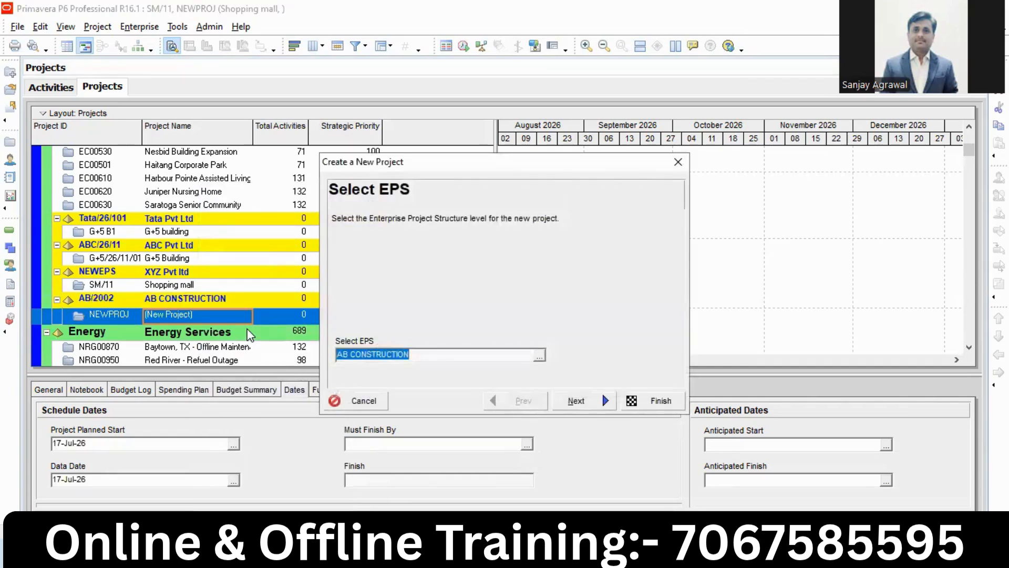
pyautogui.click(429, 354)
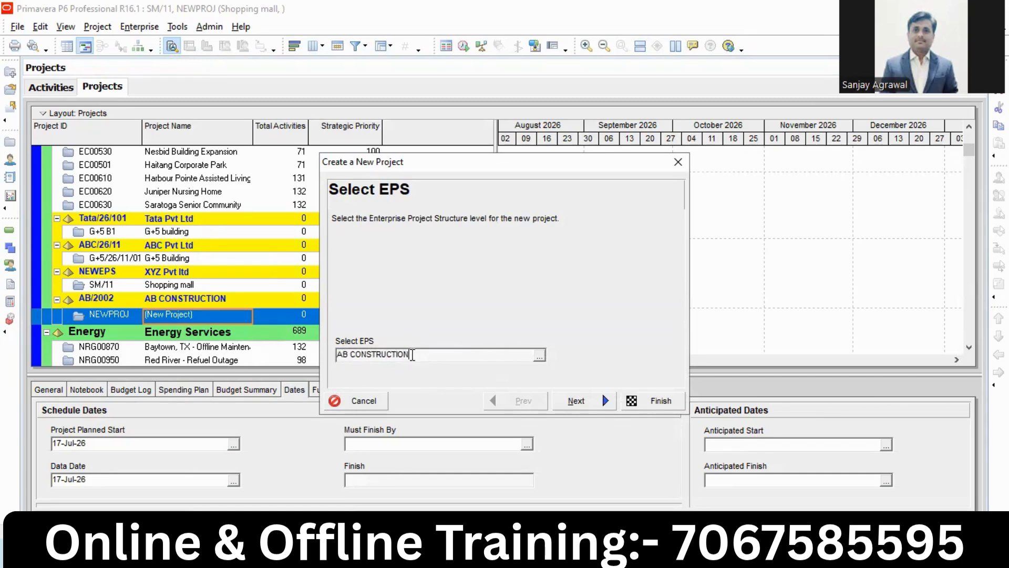
pyautogui.click(573, 404)
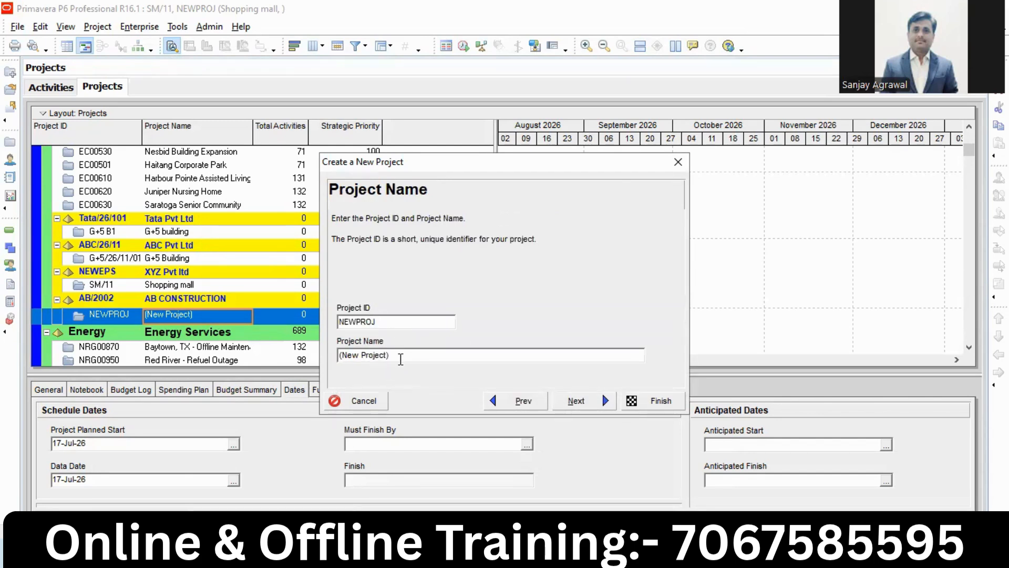
# - Give the new project the ID G+5/101 and the name G+12 building
pyautogui.press('Tab')
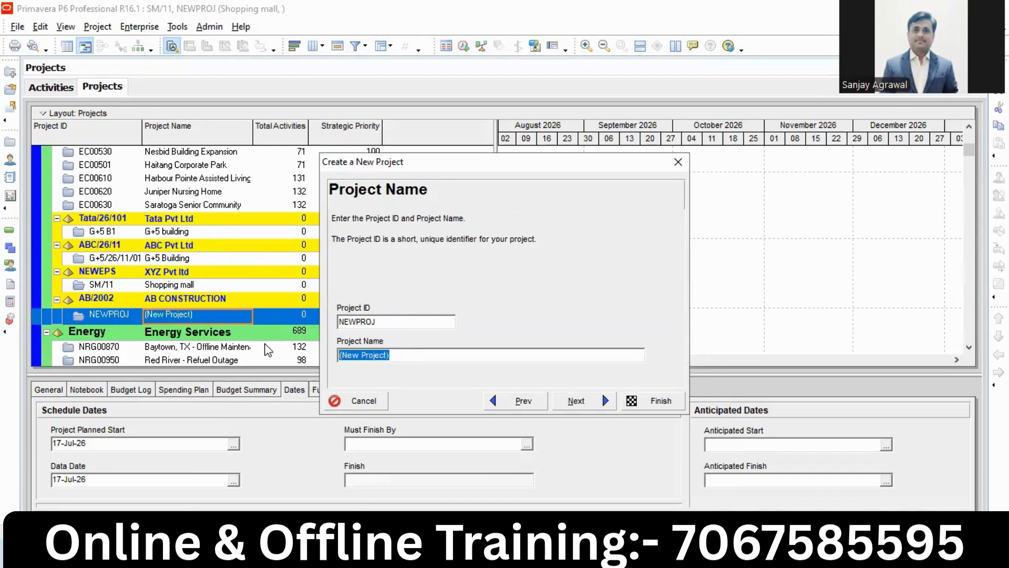
pyautogui.write('G=12')
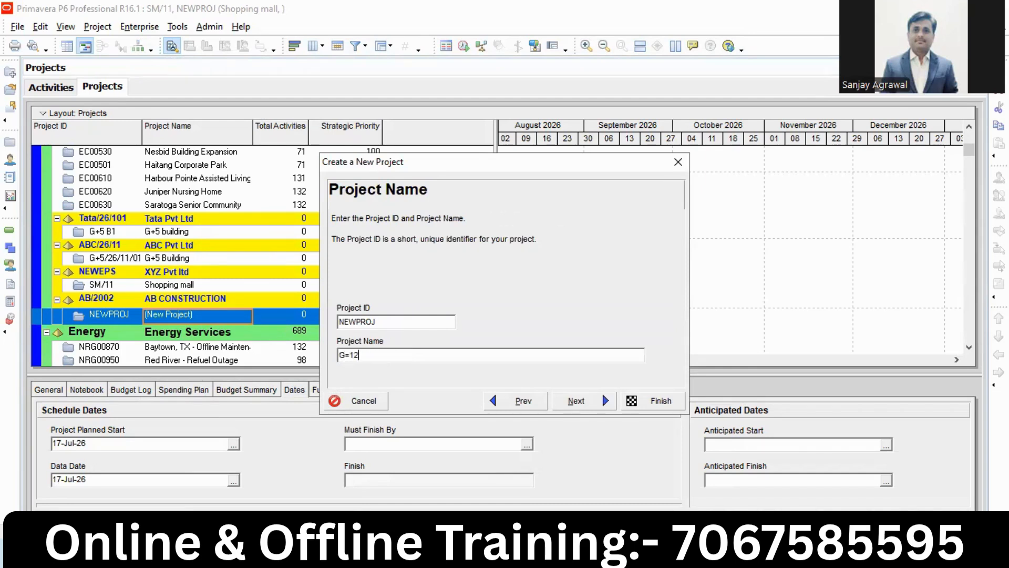
pyautogui.write(' building')
pyautogui.moveTo(387, 320); pyautogui.dragTo(236, 319)
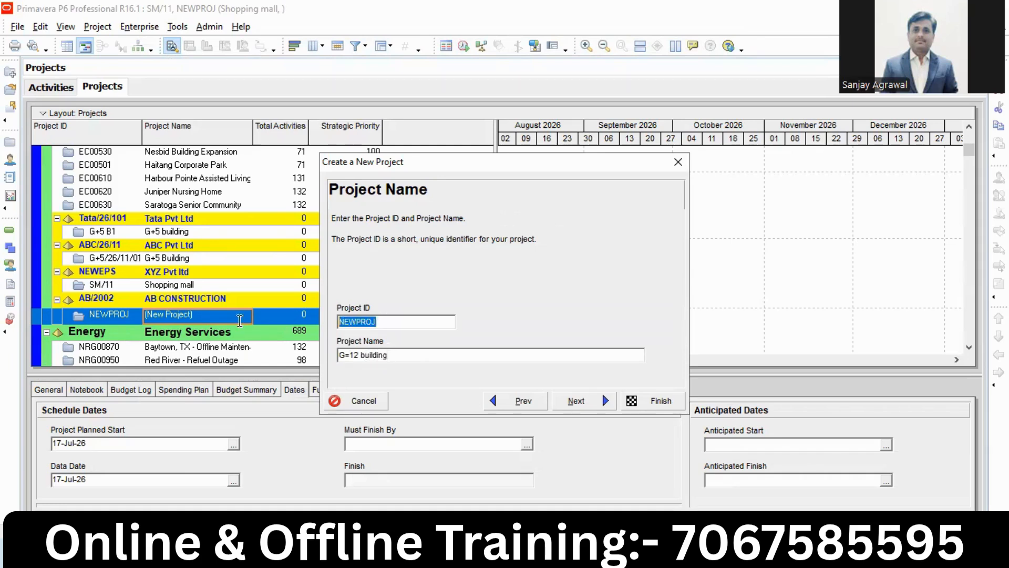
pyautogui.write('G+%')
pyautogui.press('BackSpace')
pyautogui.write('5/101')
pyautogui.click(353, 356)
pyautogui.press('BackSpace')
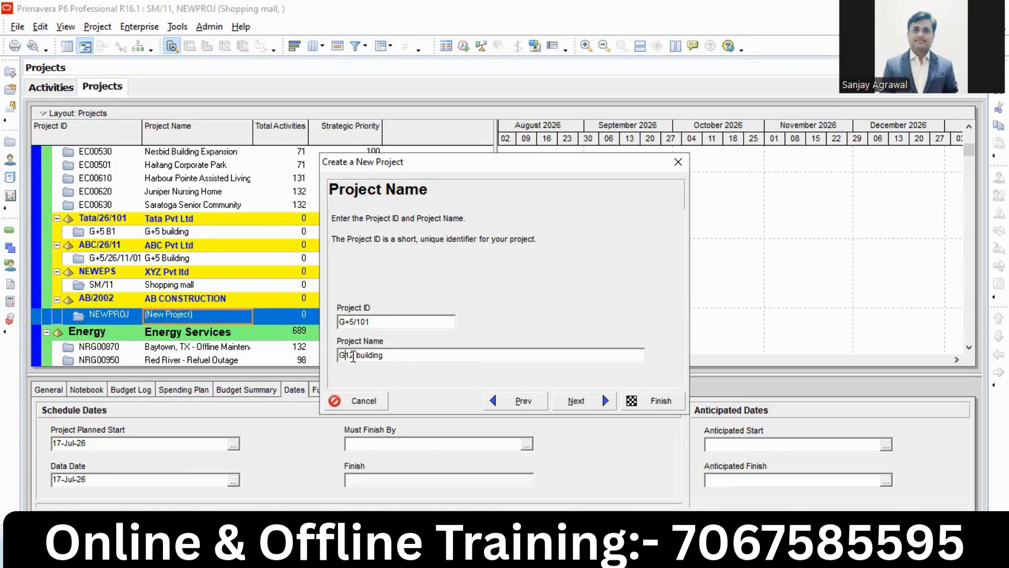
pyautogui.write('+')
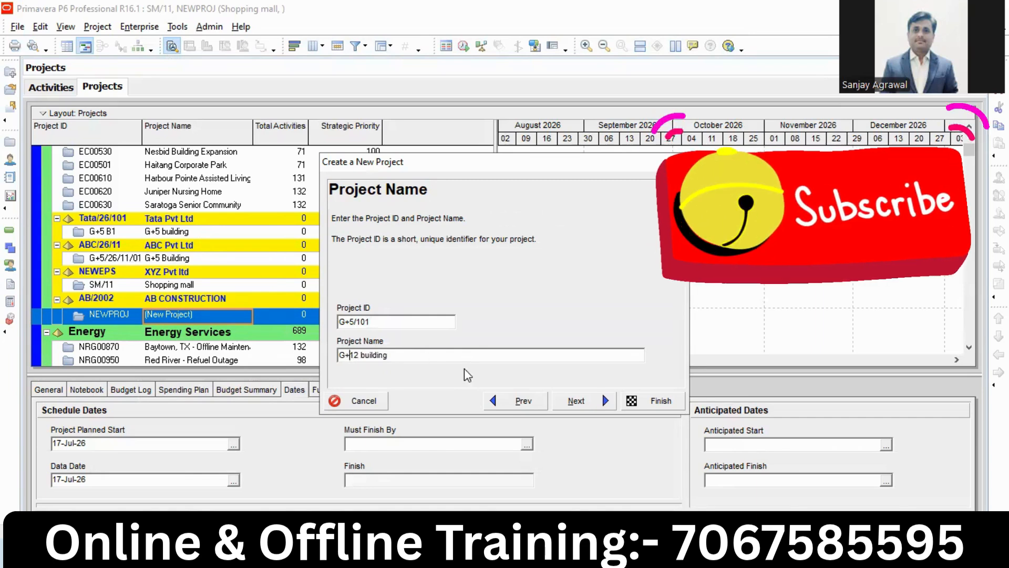
pyautogui.click(578, 401)
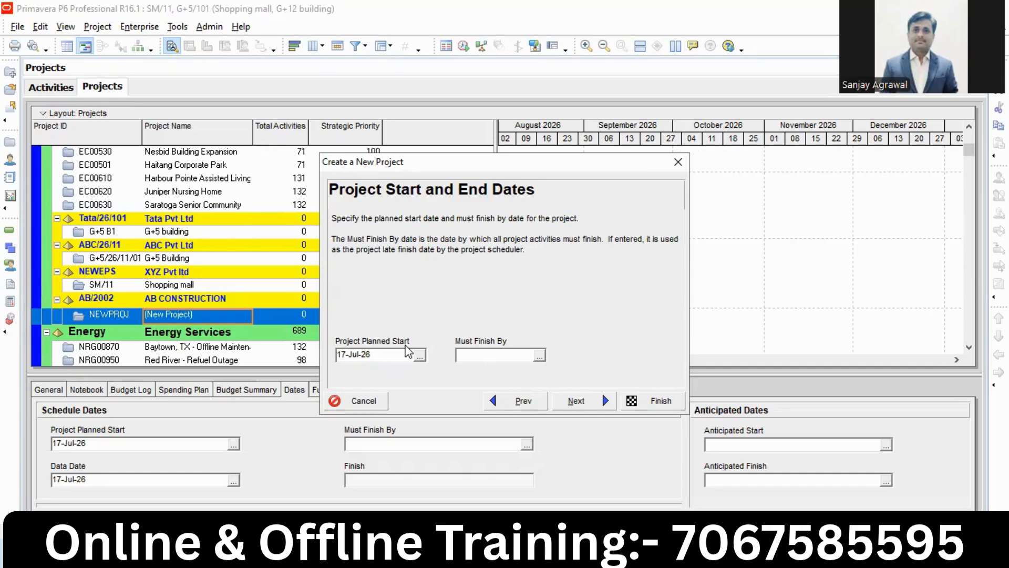
# - Set the project planned start to 10-Aug-26, leaving the must-finish-by date empty
pyautogui.click(419, 357)
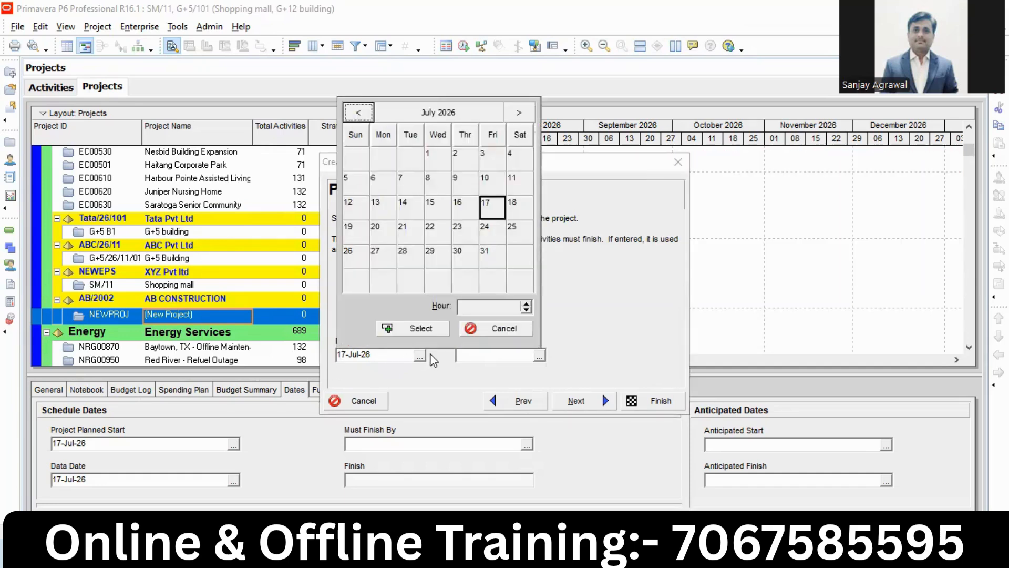
pyautogui.click(518, 112)
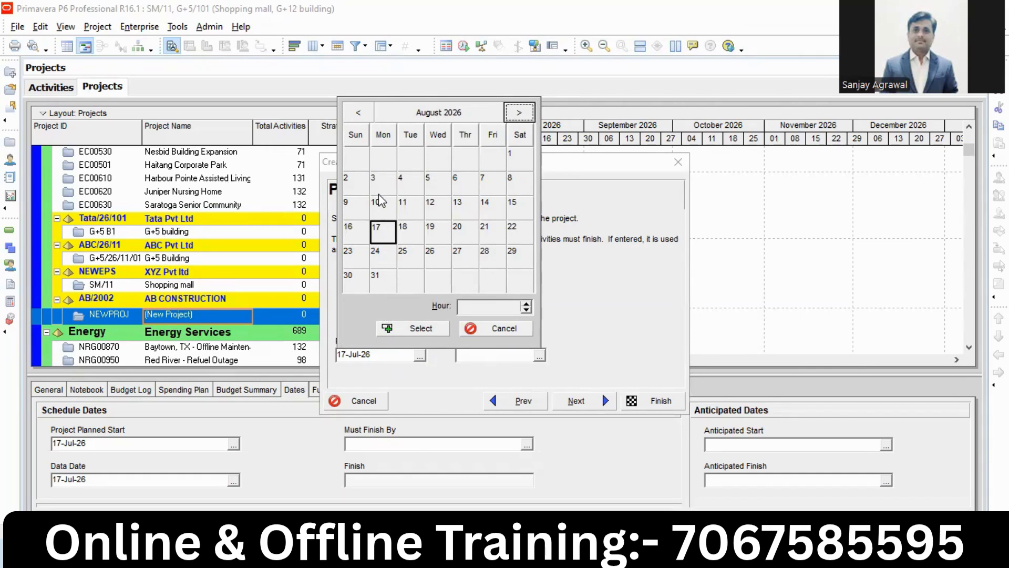
pyautogui.click(381, 209)
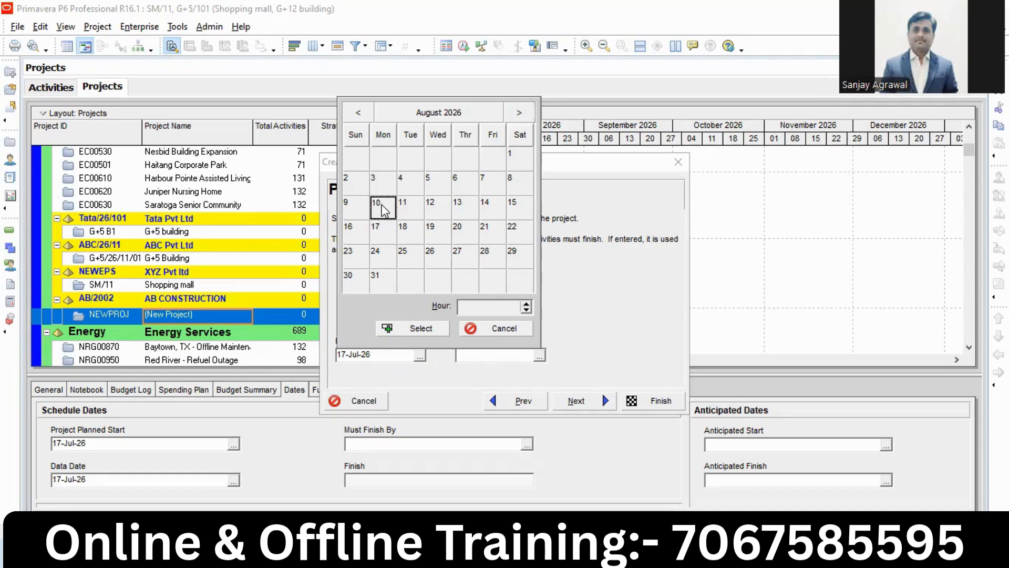
pyautogui.click(419, 330)
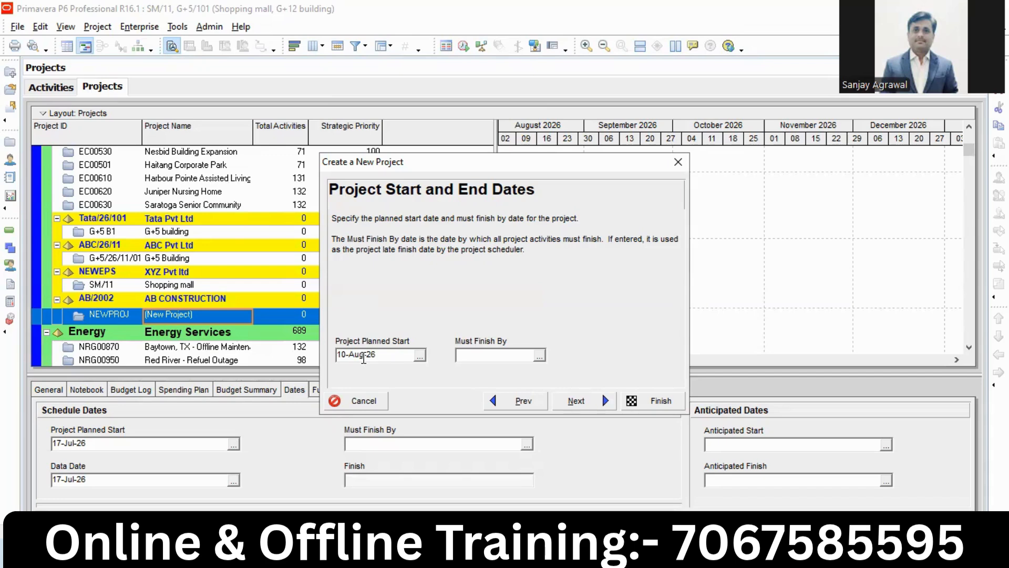
pyautogui.click(587, 406)
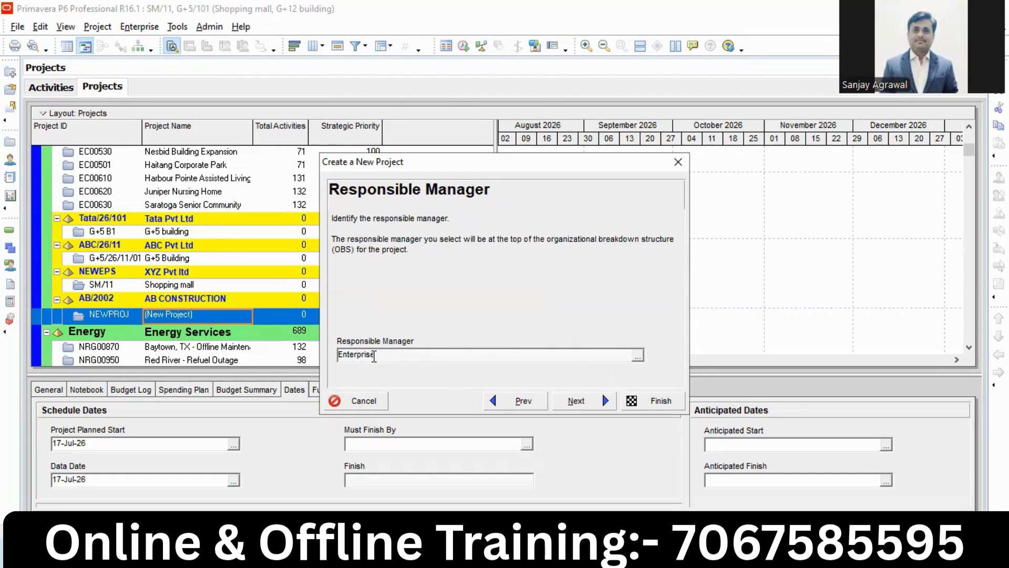
# - Assign PM2 from the AB CONSTRUCTION branch of the OBS as the project's responsible manager
pyautogui.click(637, 356)
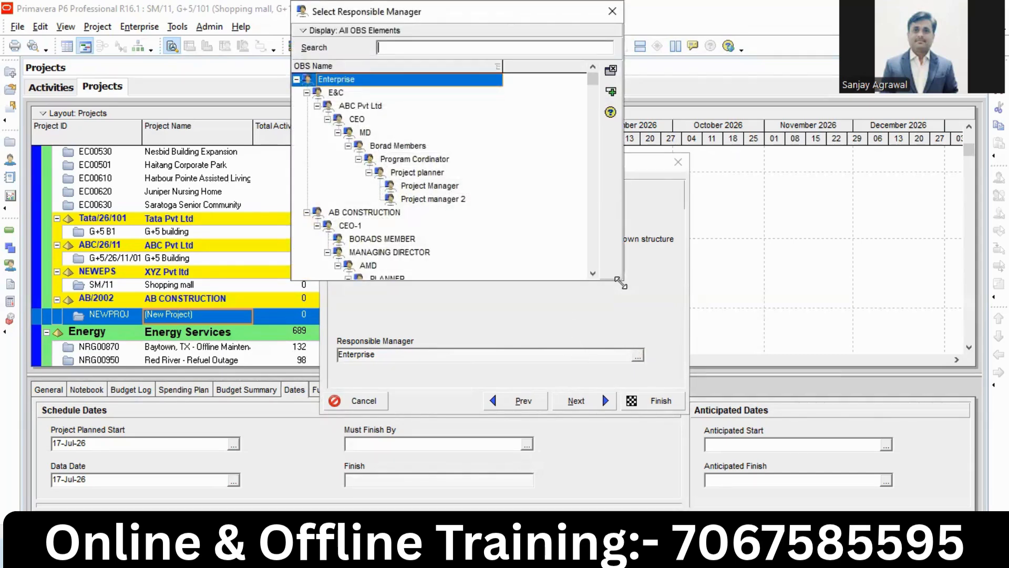
pyautogui.moveTo(620, 283); pyautogui.dragTo(728, 337)
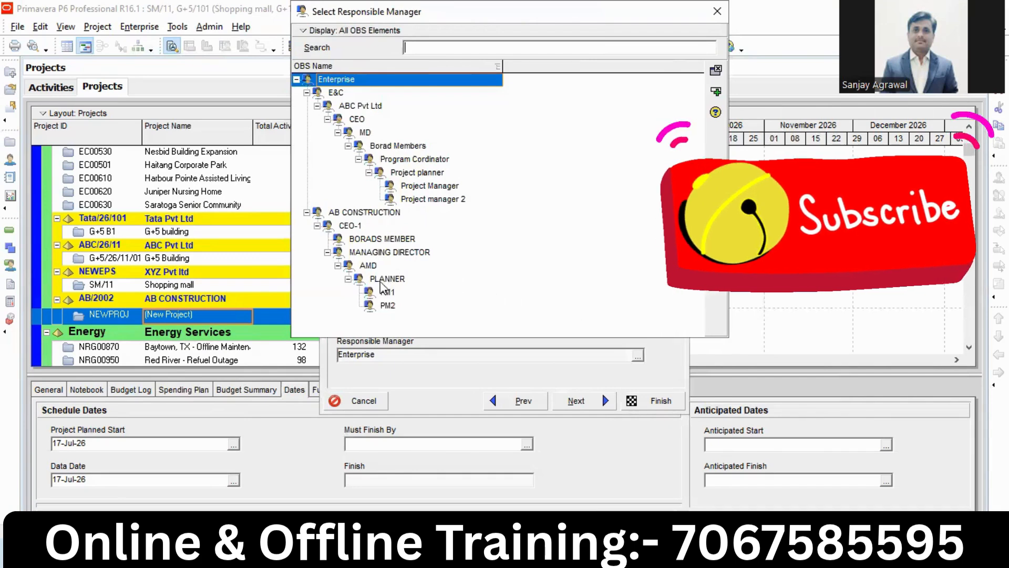
pyautogui.click(388, 306)
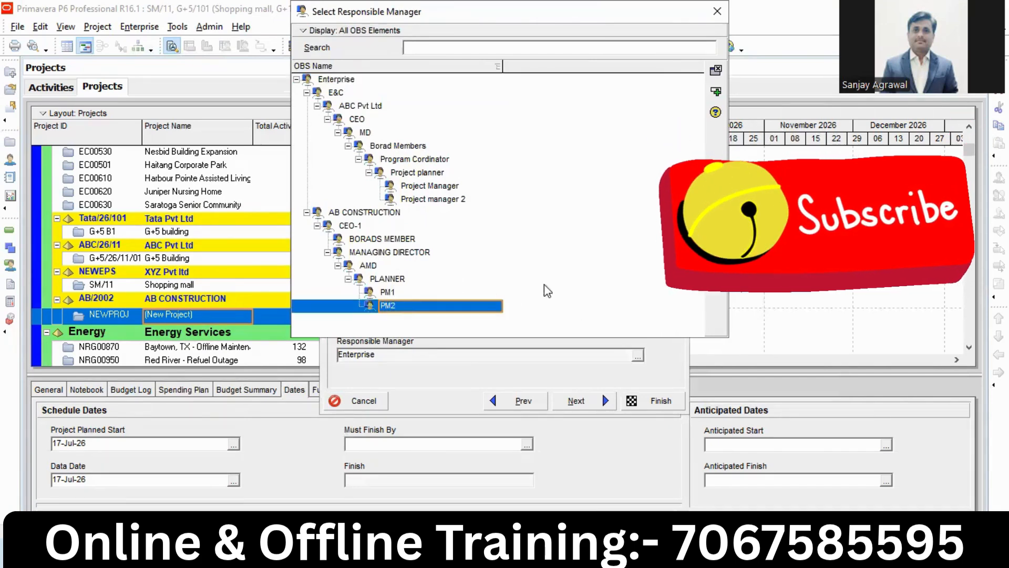
pyautogui.click(714, 94)
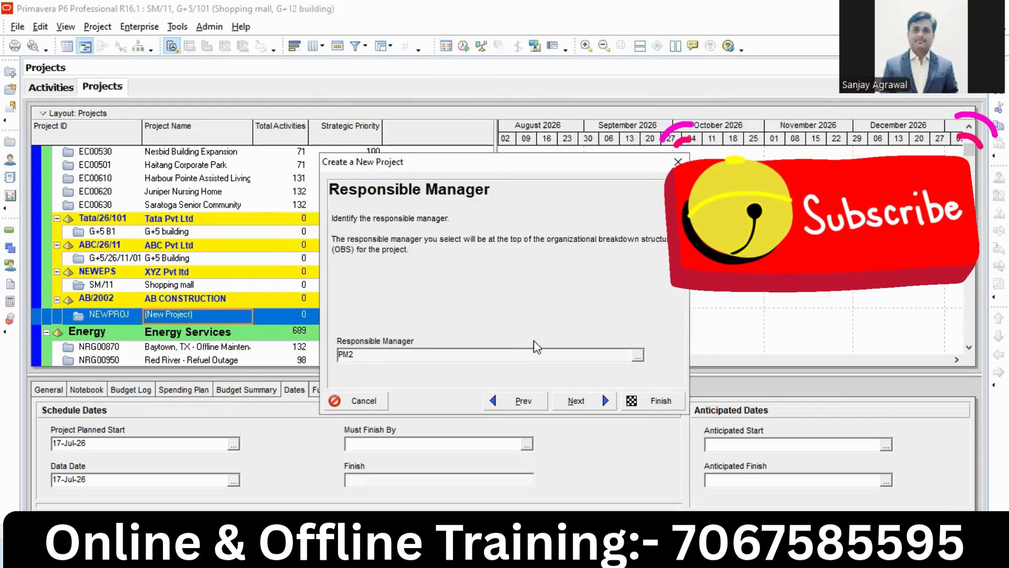
# - Keep Standard Rate as the assignment rate type and finish creating the project
pyautogui.click(576, 402)
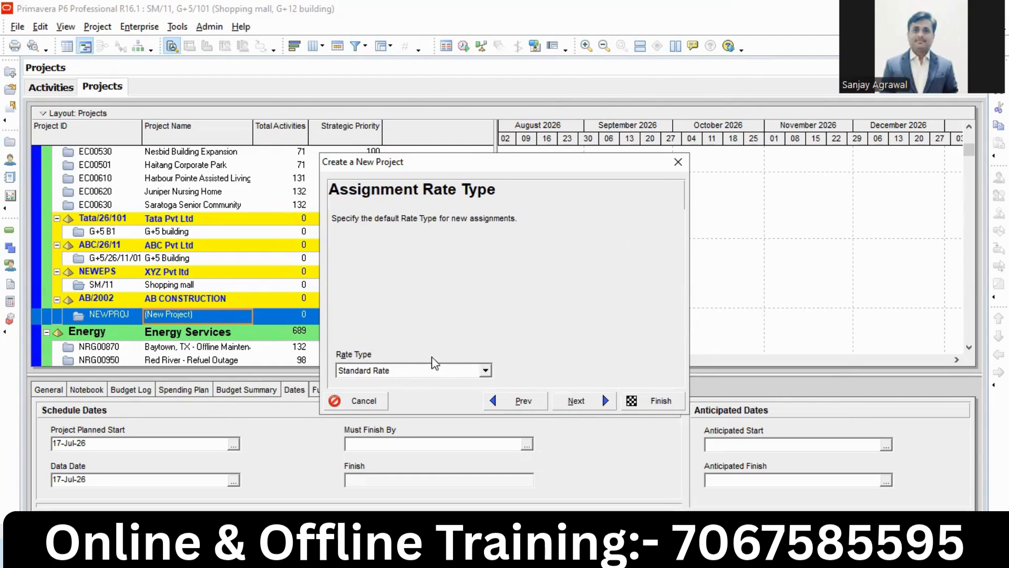
pyautogui.click(576, 402)
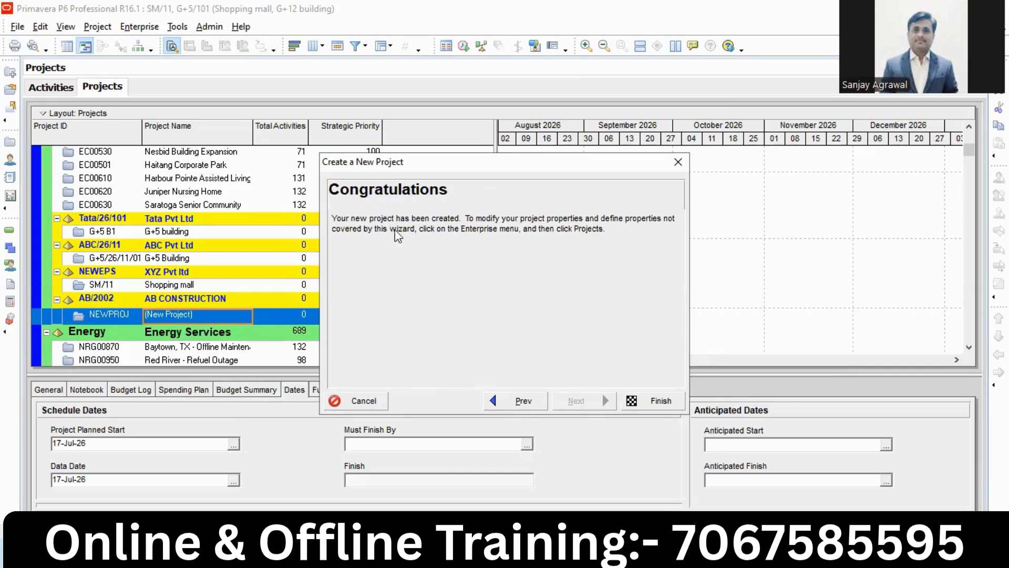
pyautogui.click(644, 405)
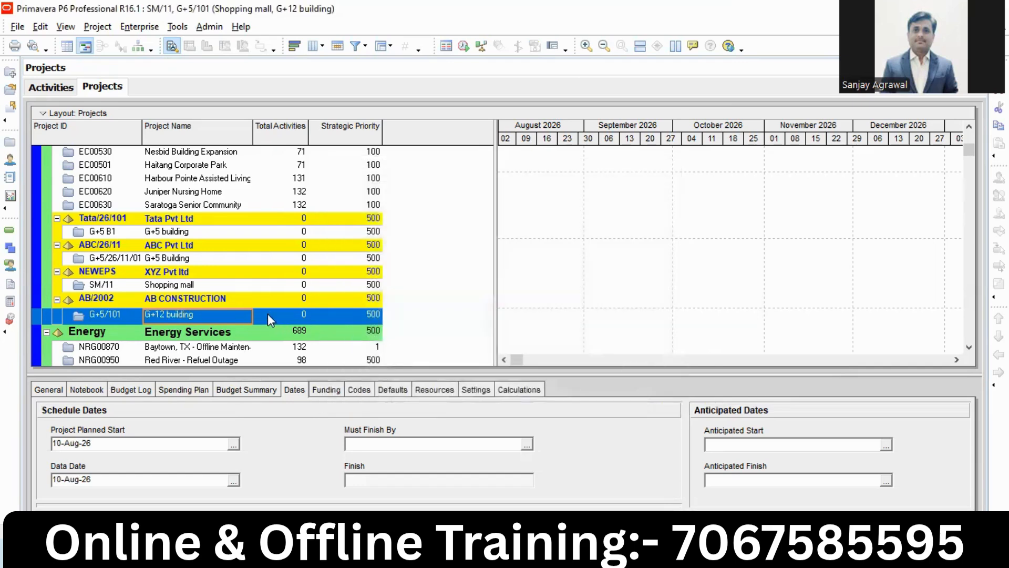
# - Open the G+12 building project under AB CONSTRUCTION
pyautogui.click(224, 347)
pyautogui.scroll(-1, 226, 303)
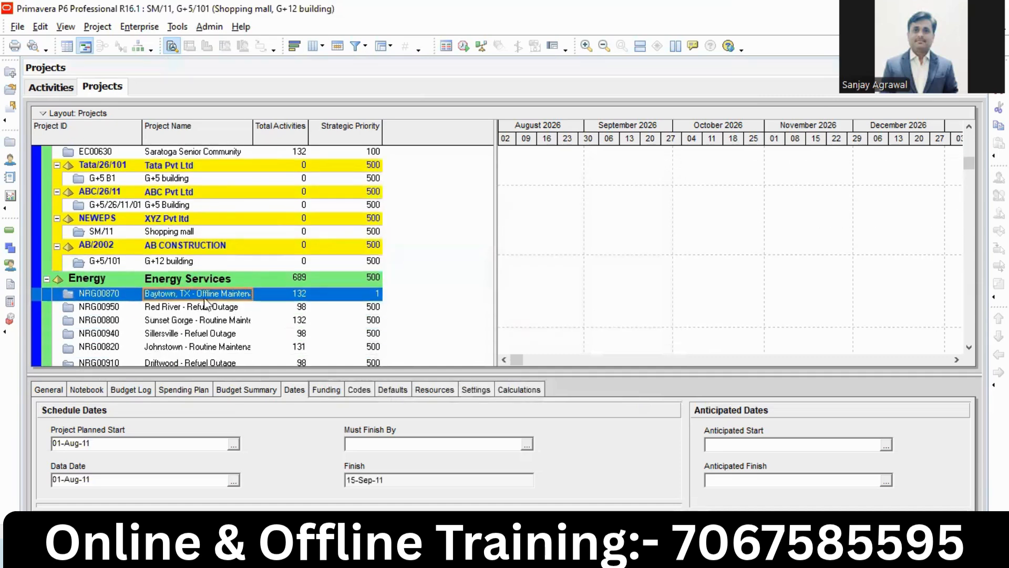
pyautogui.click(169, 263)
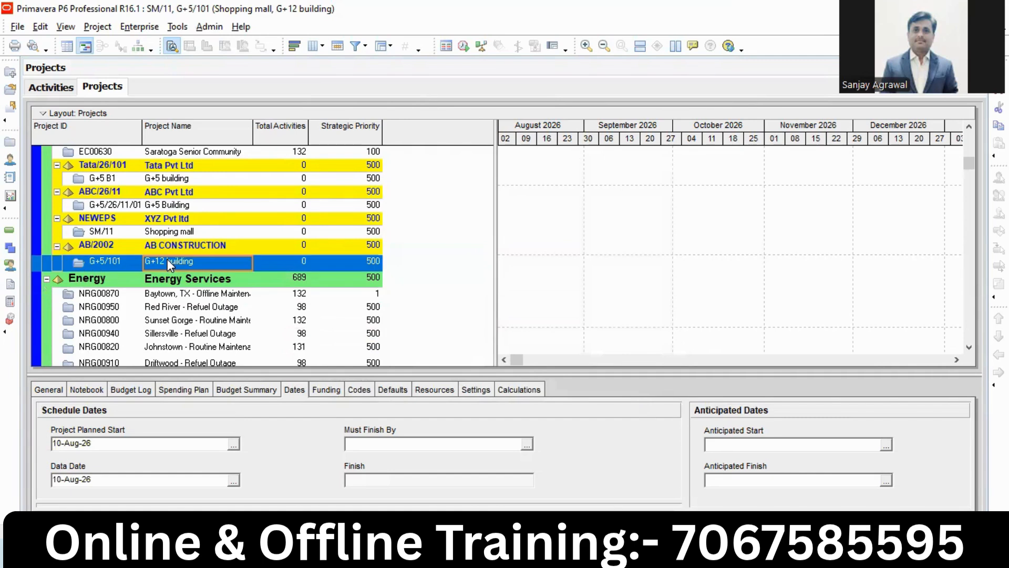
pyautogui.rightClick(167, 259)
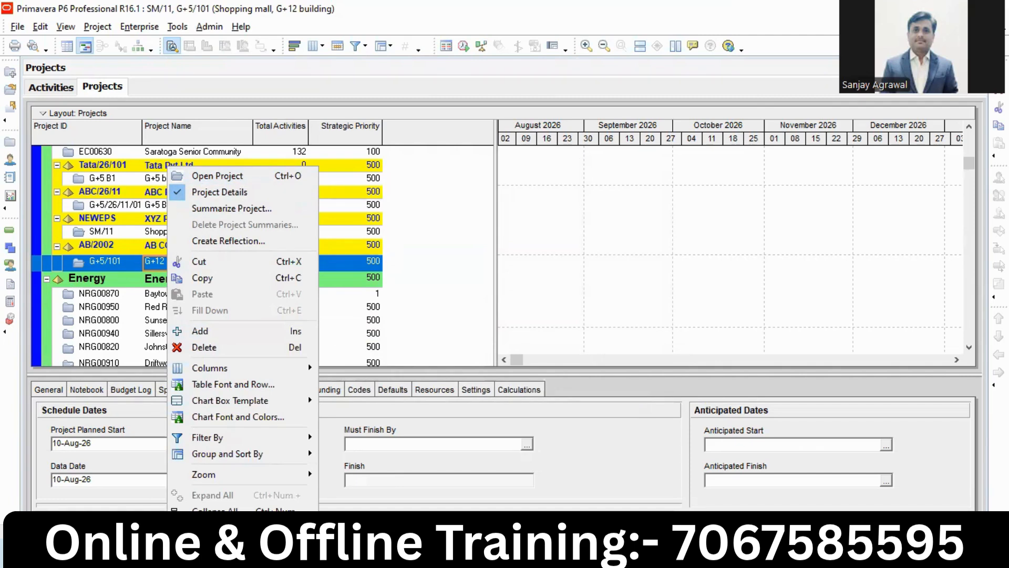
pyautogui.click(226, 178)
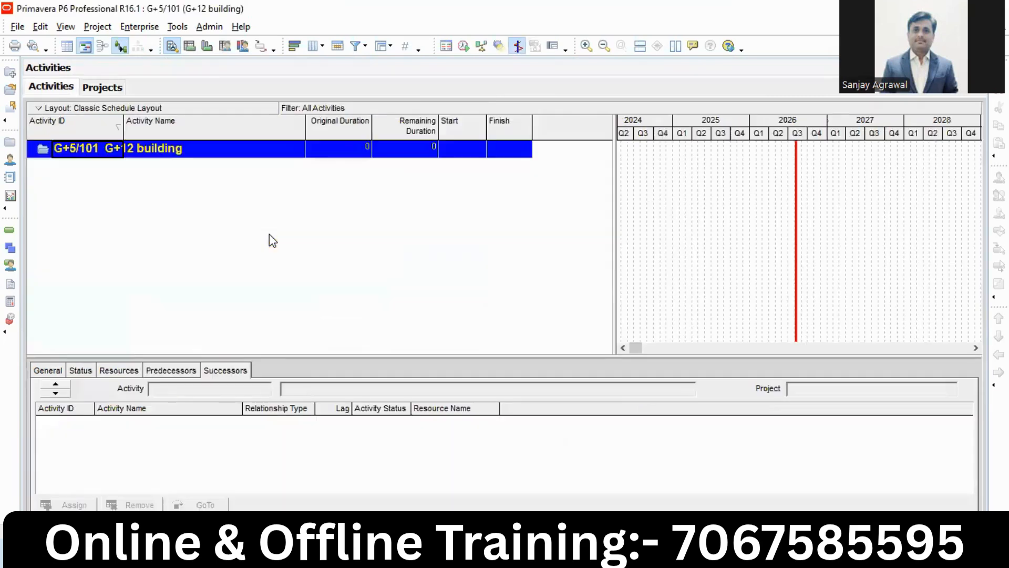